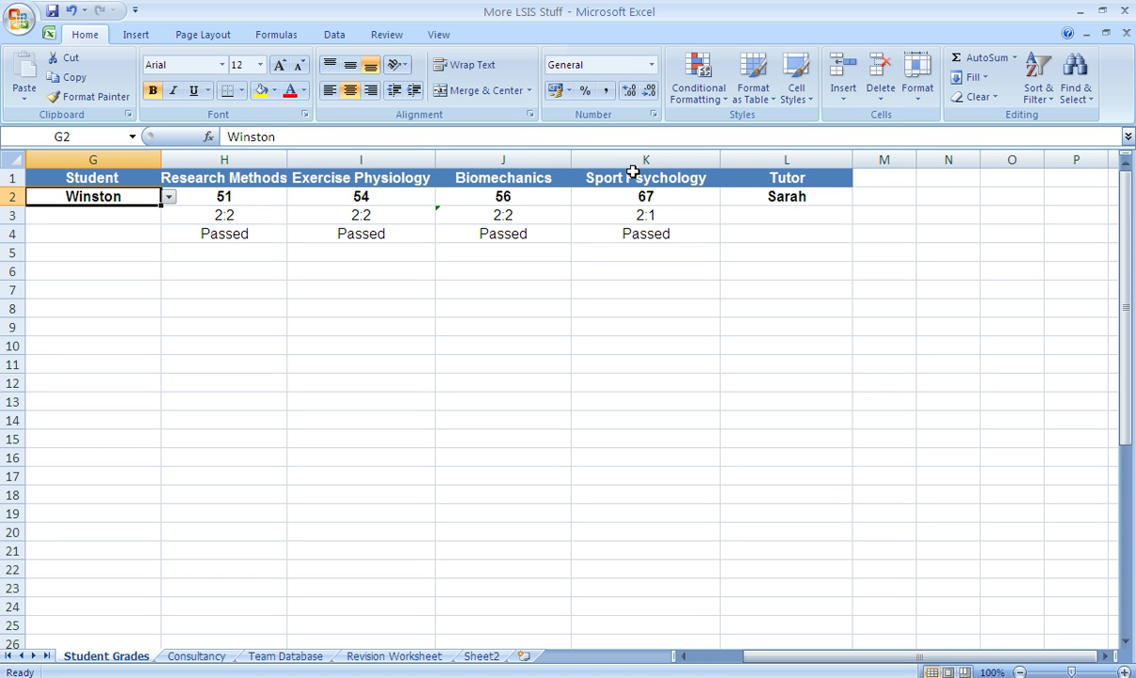
Step: Look up the fifth student's grades by choosing that student from the list in cell G2
{"action": "left_click", "coordinate": [168, 199]}
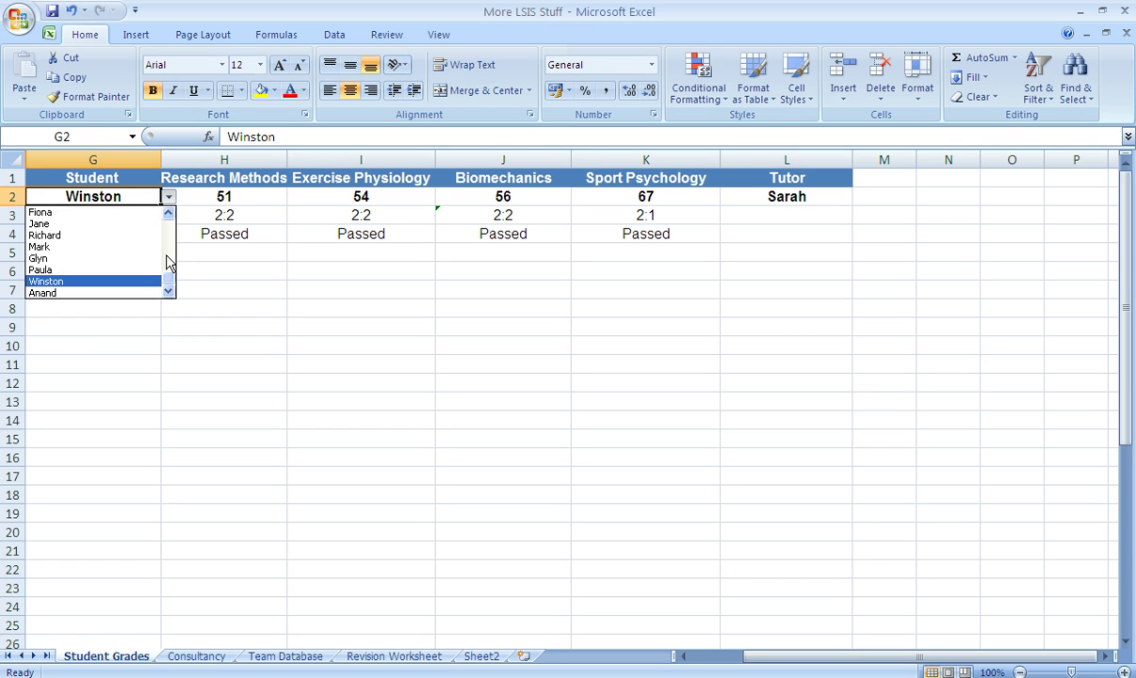
{"action": "left_click_drag", "start_coordinate": [168, 283], "coordinate": [168, 224]}
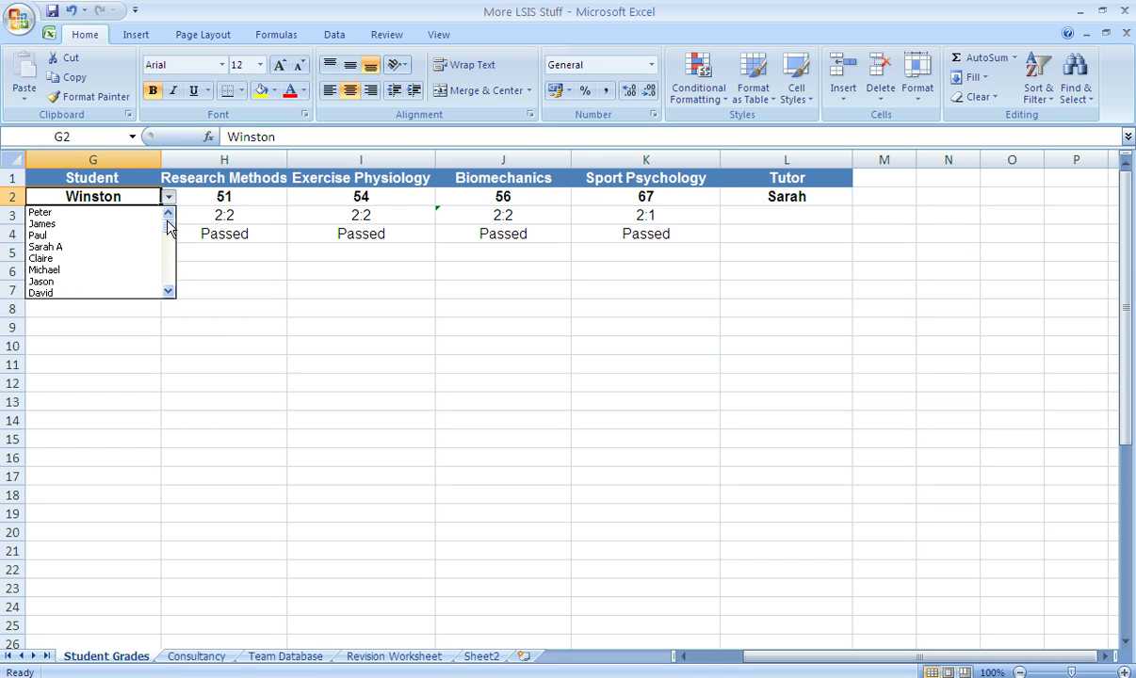
{"action": "left_click", "coordinate": [99, 260]}
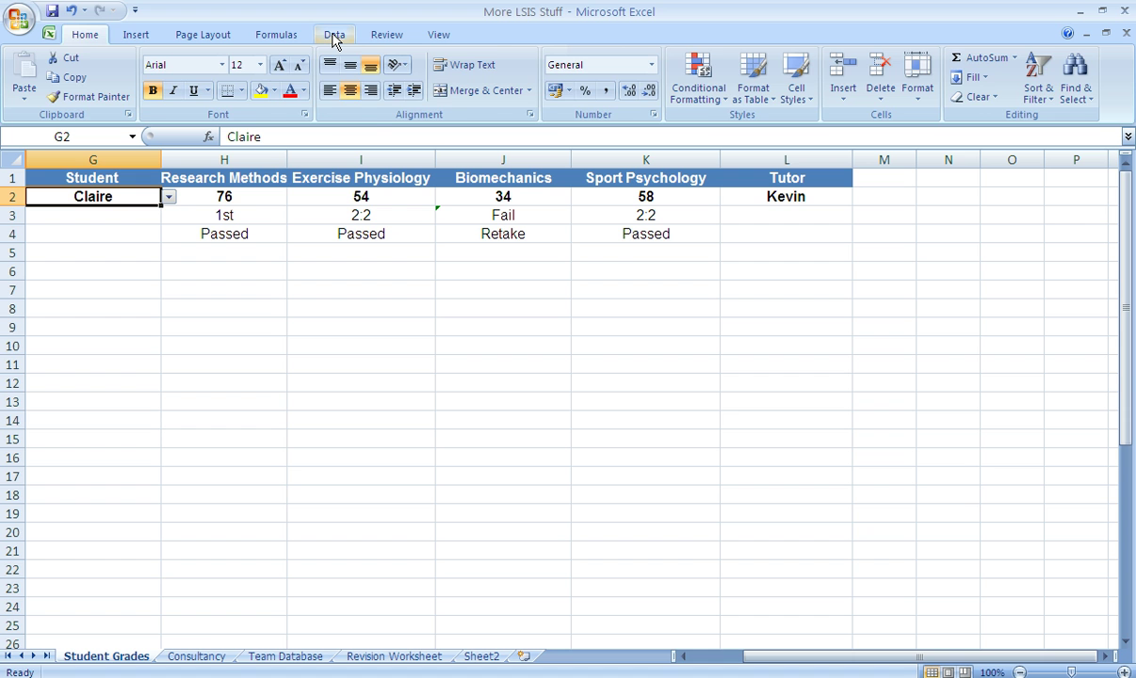
{"action": "left_click", "coordinate": [335, 38]}
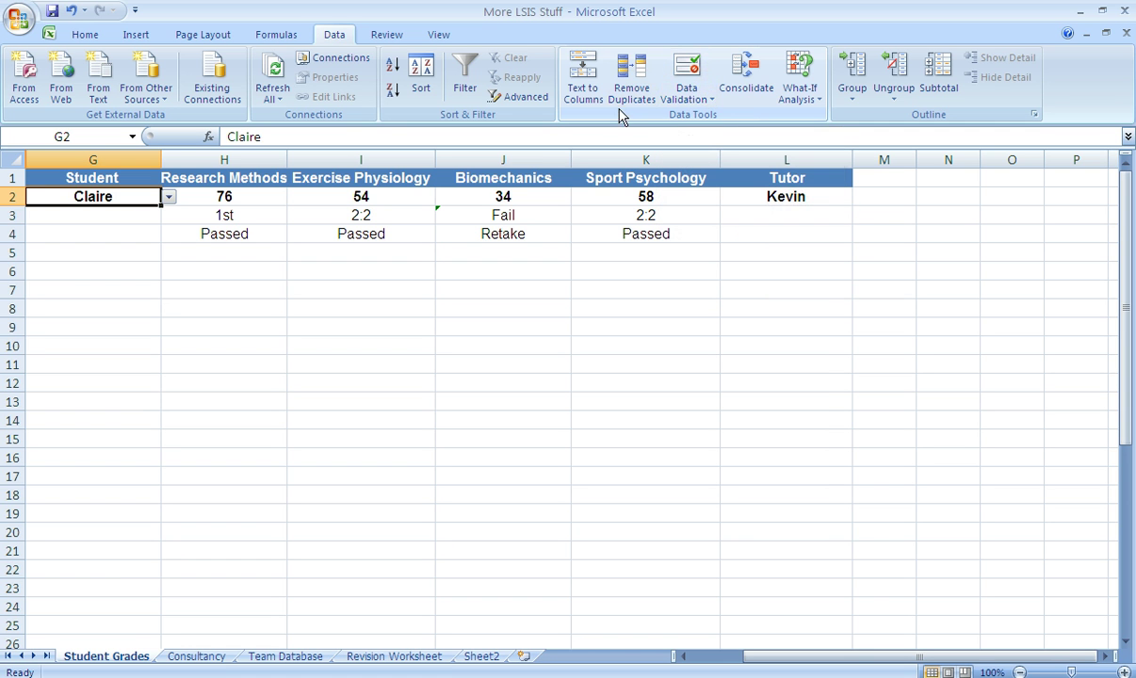
{"action": "left_click", "coordinate": [169, 196]}
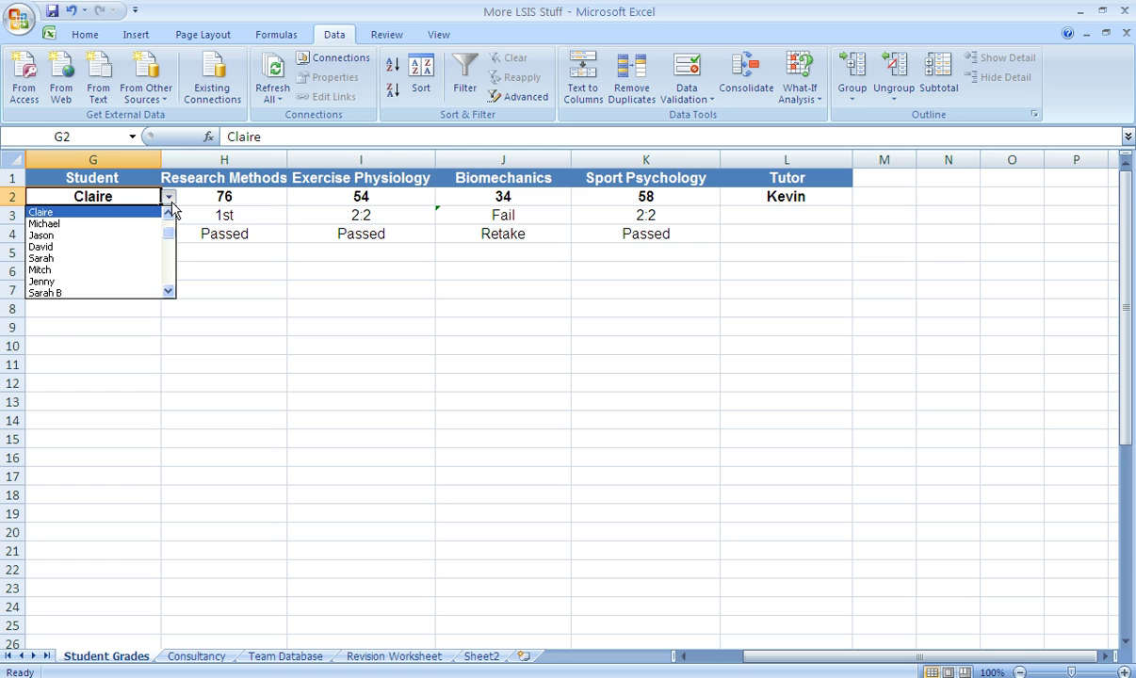
{"action": "left_click", "coordinate": [171, 201]}
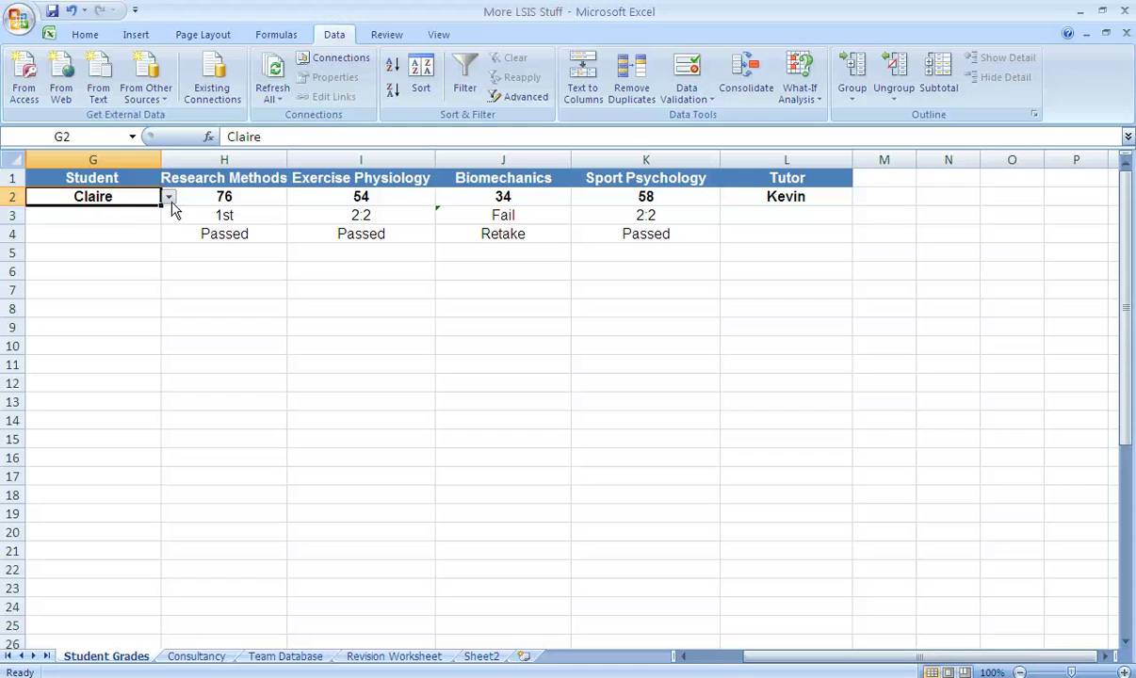
{"action": "left_click", "coordinate": [273, 38]}
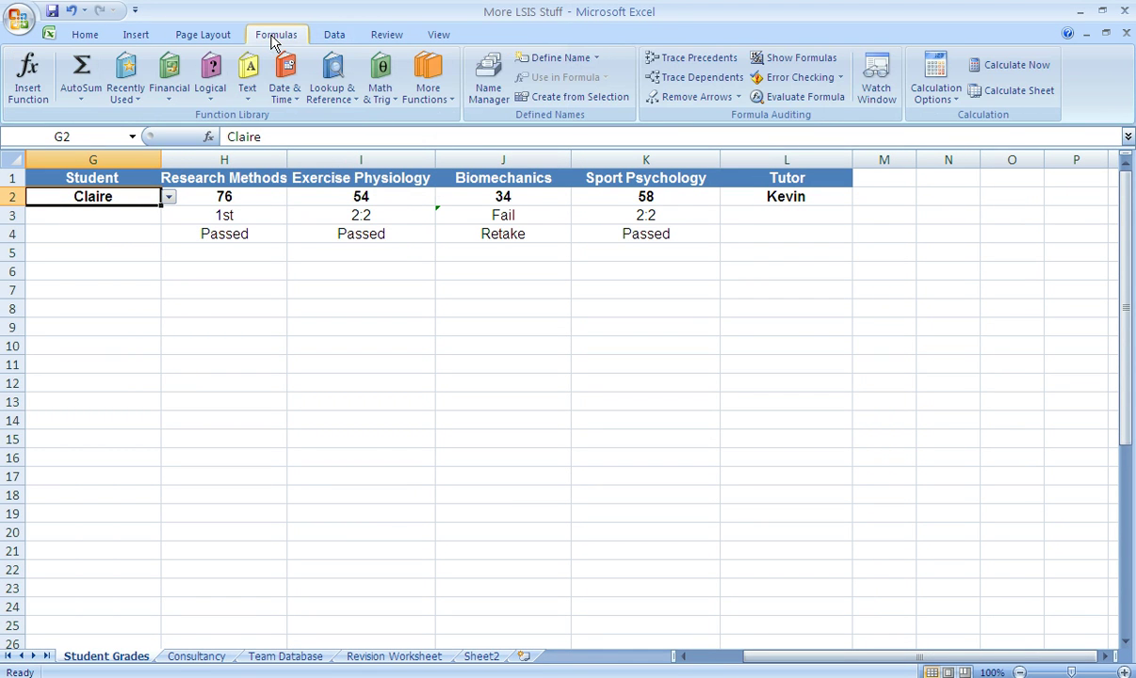
{"action": "left_click", "coordinate": [331, 68]}
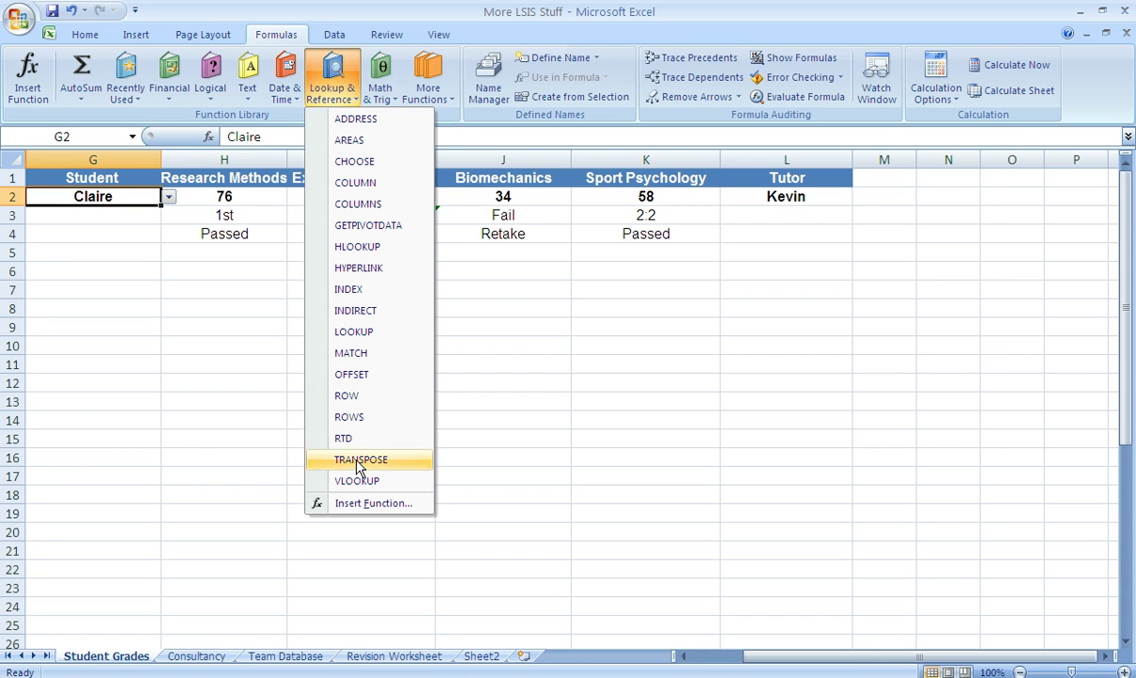
{"action": "left_click", "coordinate": [170, 203]}
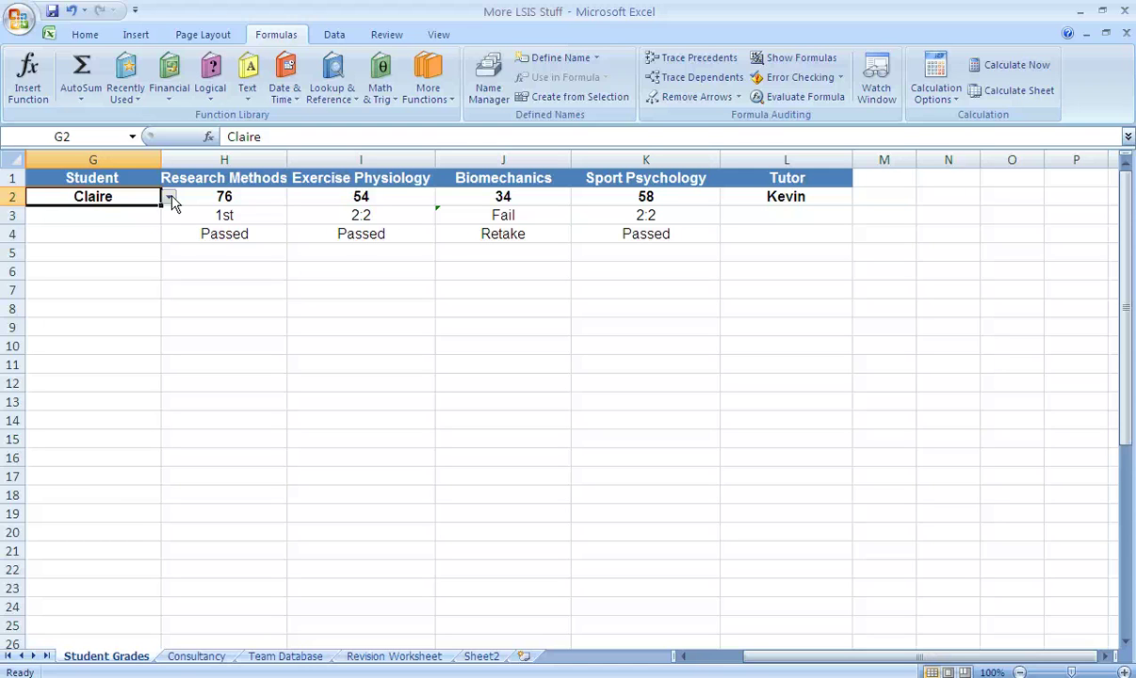
Step: Choose the second-to-last student in cell G2's list, and switch to the student three places above
{"action": "left_click", "coordinate": [169, 199]}
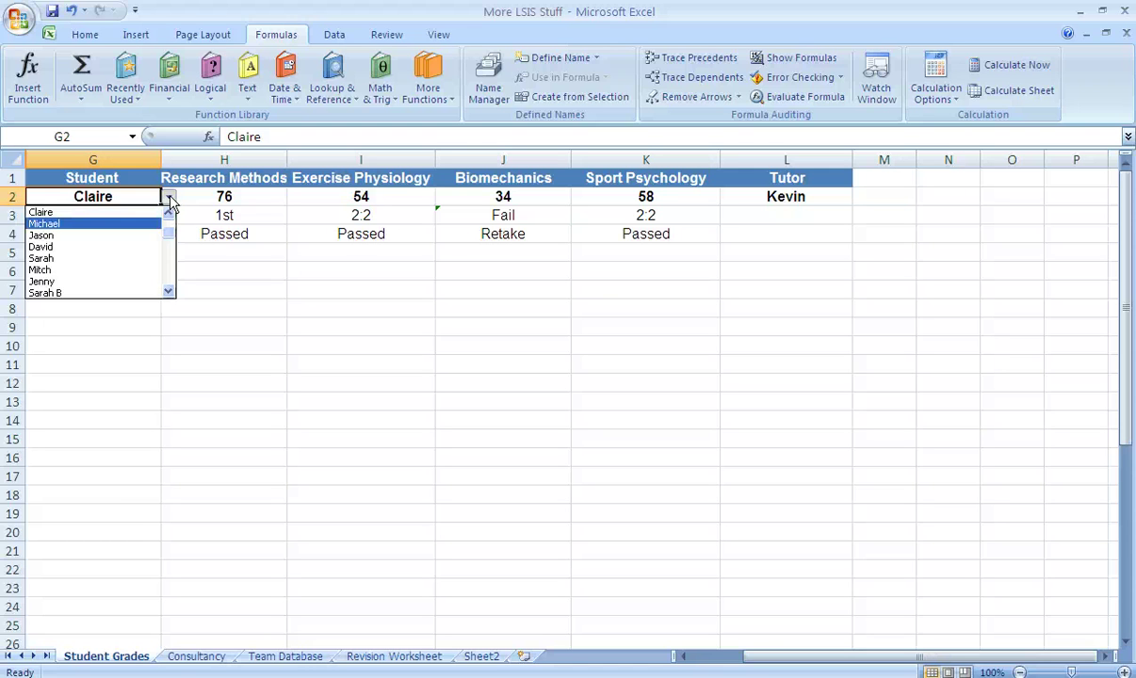
{"action": "left_click_drag", "start_coordinate": [167, 222], "coordinate": [167, 284]}
{"action": "left_click", "coordinate": [127, 284]}
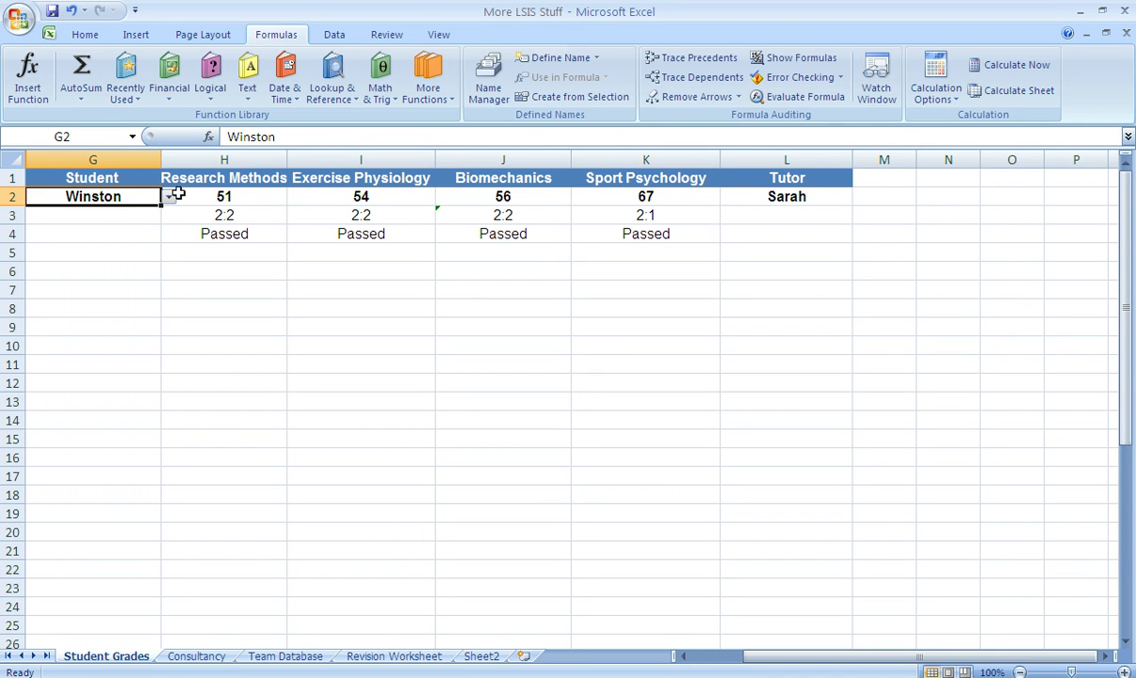
{"action": "left_click", "coordinate": [168, 197]}
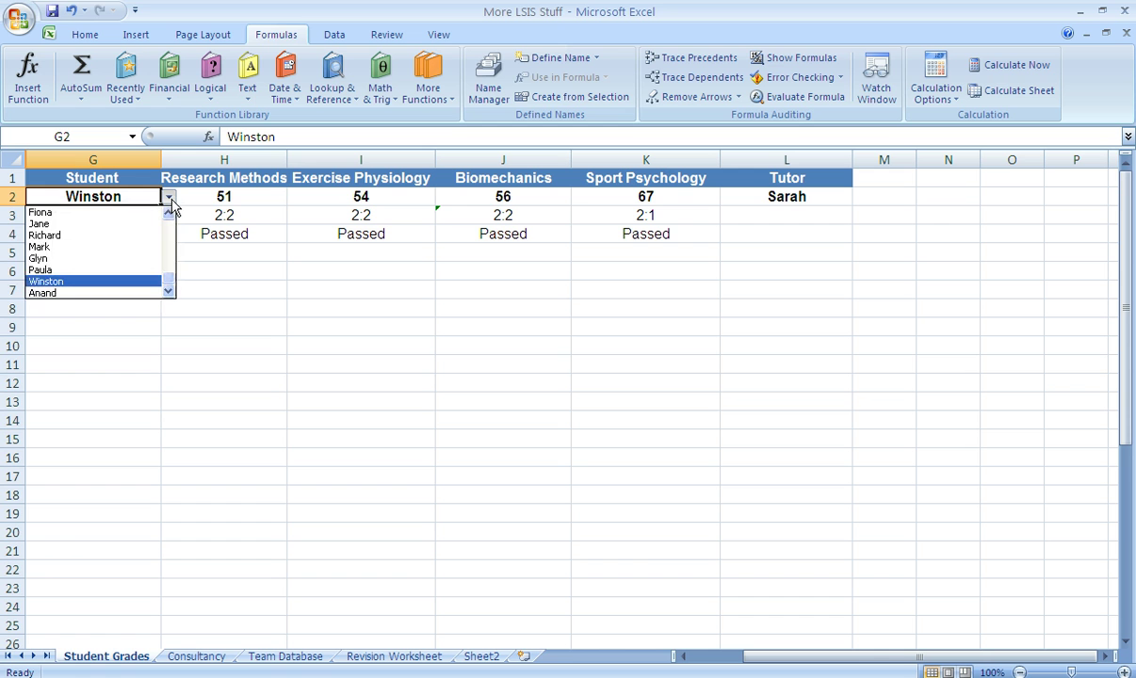
{"action": "left_click", "coordinate": [124, 246]}
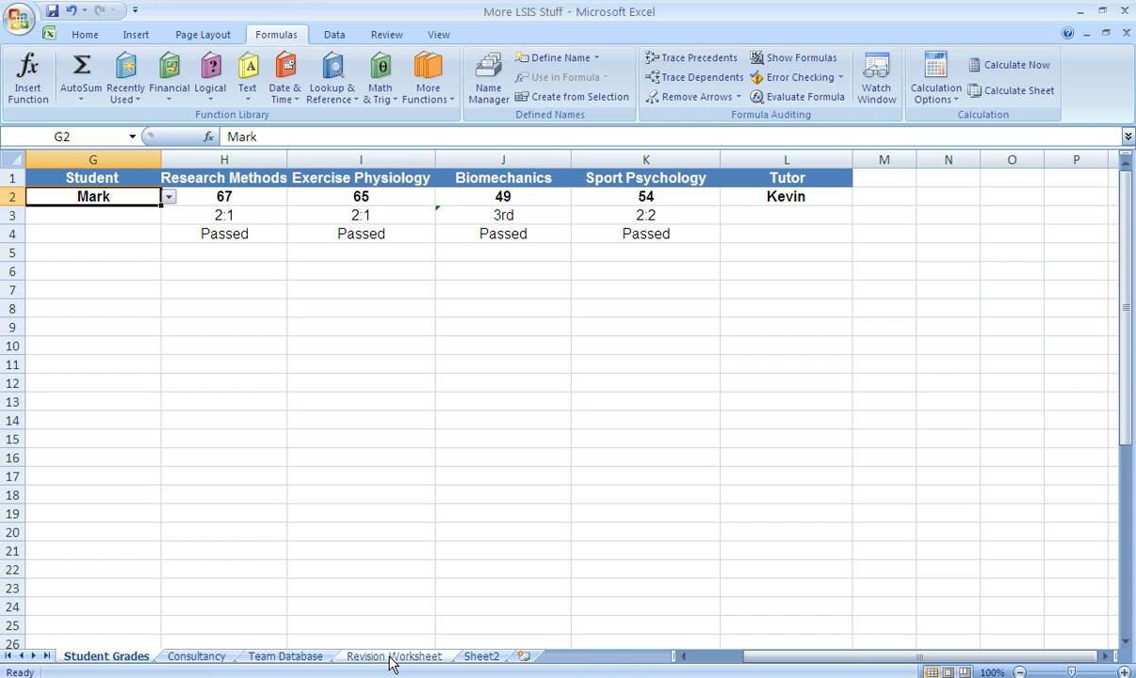
Step: On the Revision Worksheet sheet, set the hormone in E4 to Insulin and switch it to Ghrelin
{"action": "left_click", "coordinate": [394, 658]}
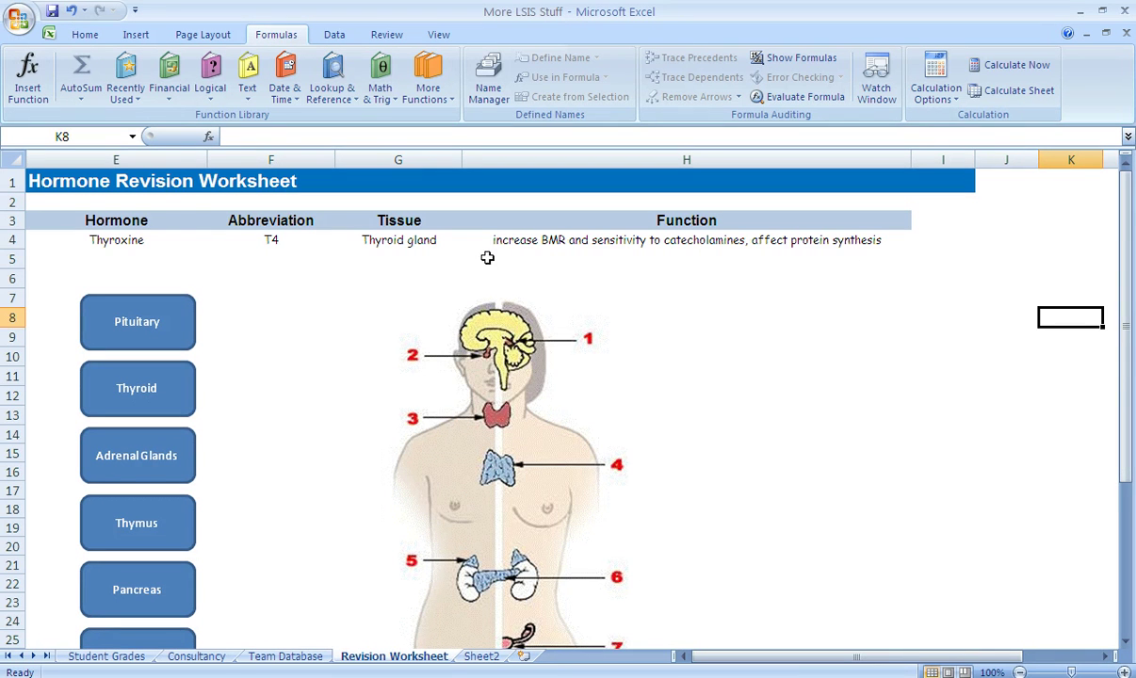
{"action": "left_click", "coordinate": [162, 240]}
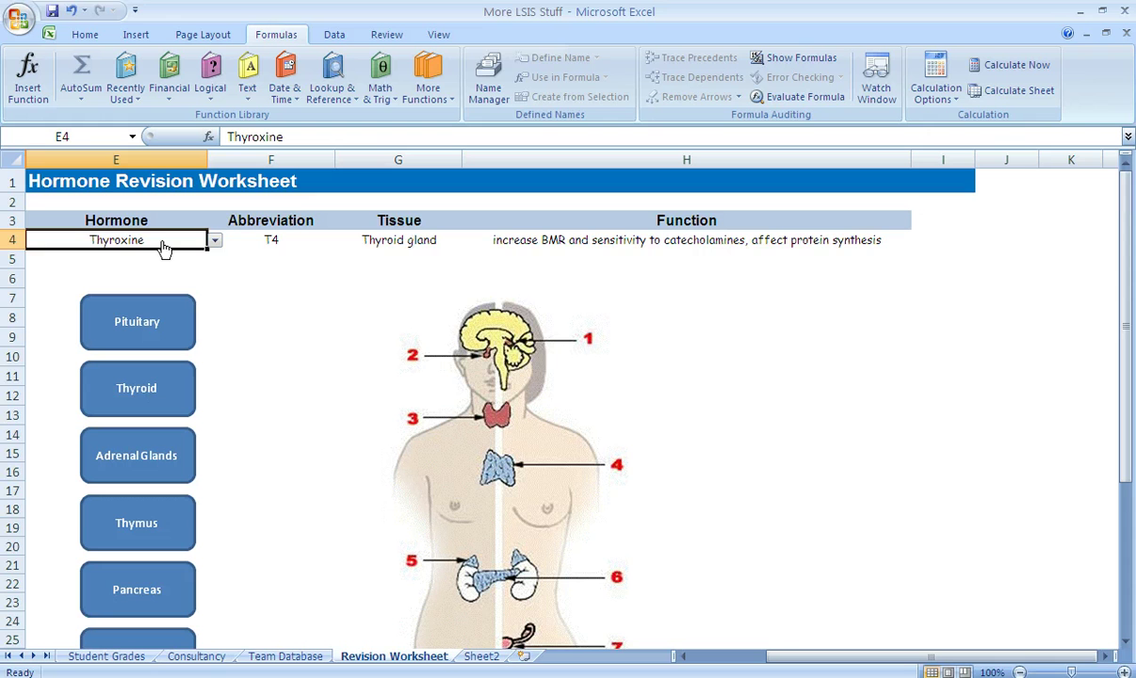
{"action": "left_click", "coordinate": [215, 243]}
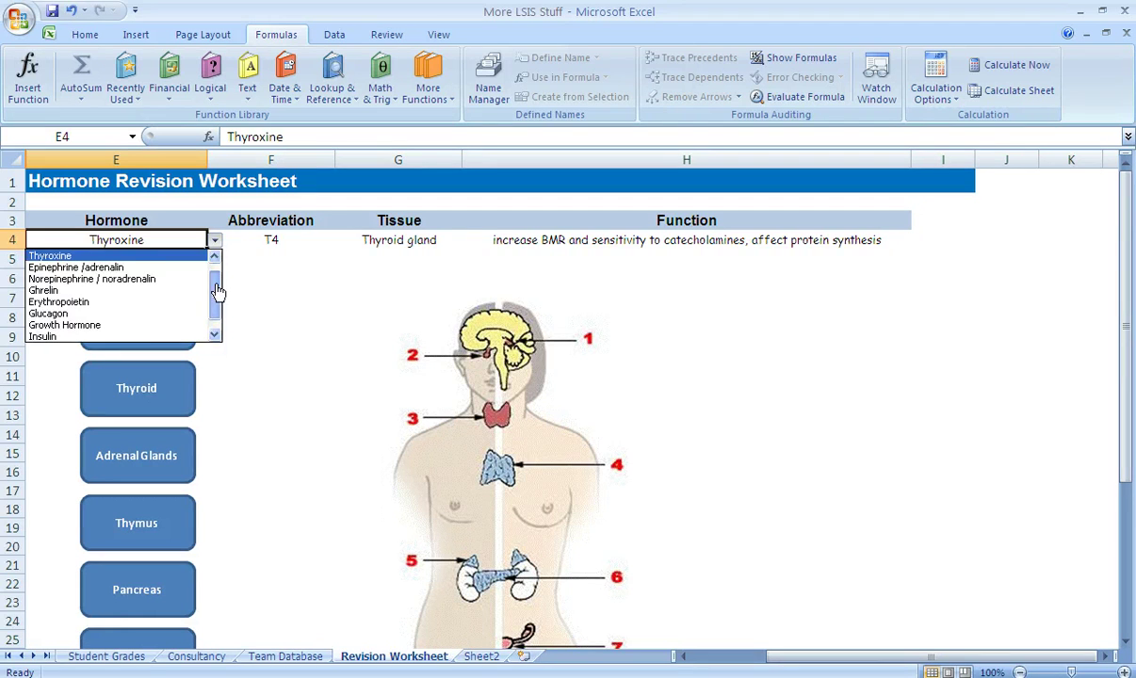
{"action": "scroll", "coordinate": [216, 287], "scroll_direction": "down", "scroll_amount": 1}
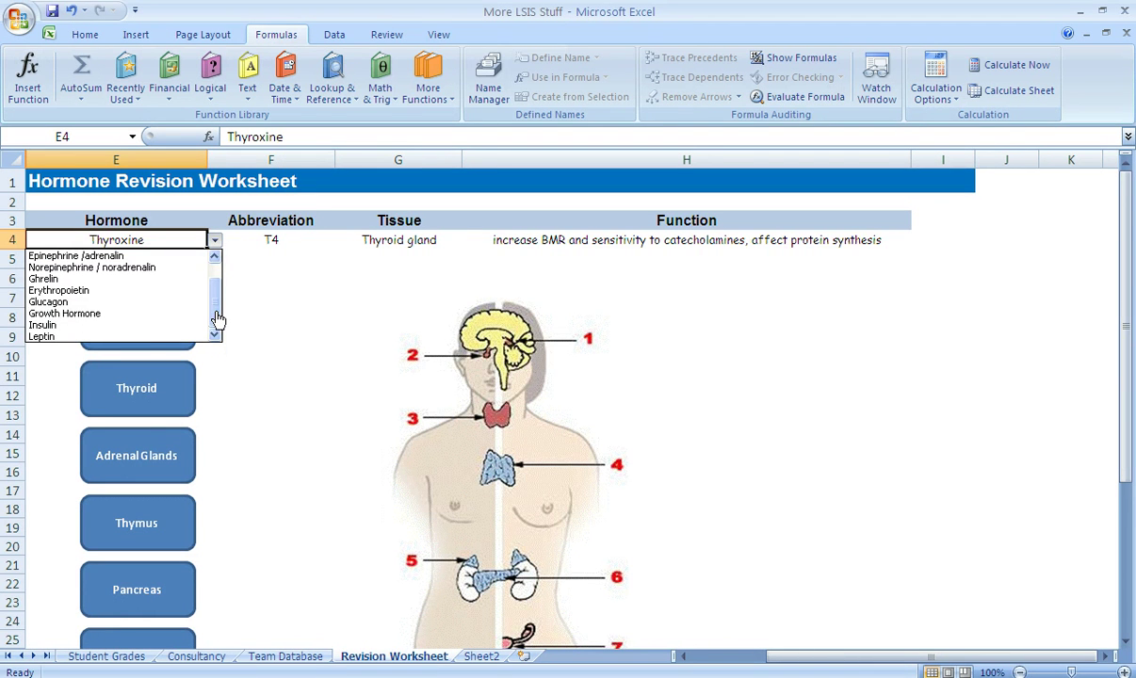
{"action": "left_click", "coordinate": [158, 326]}
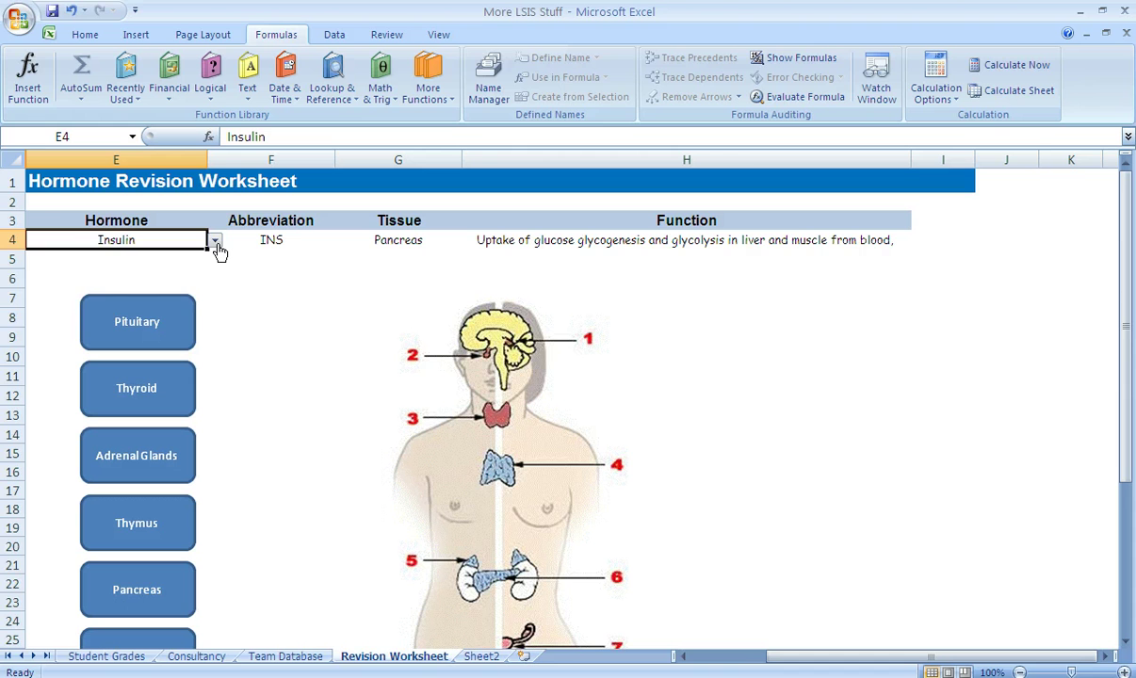
{"action": "left_click", "coordinate": [215, 242]}
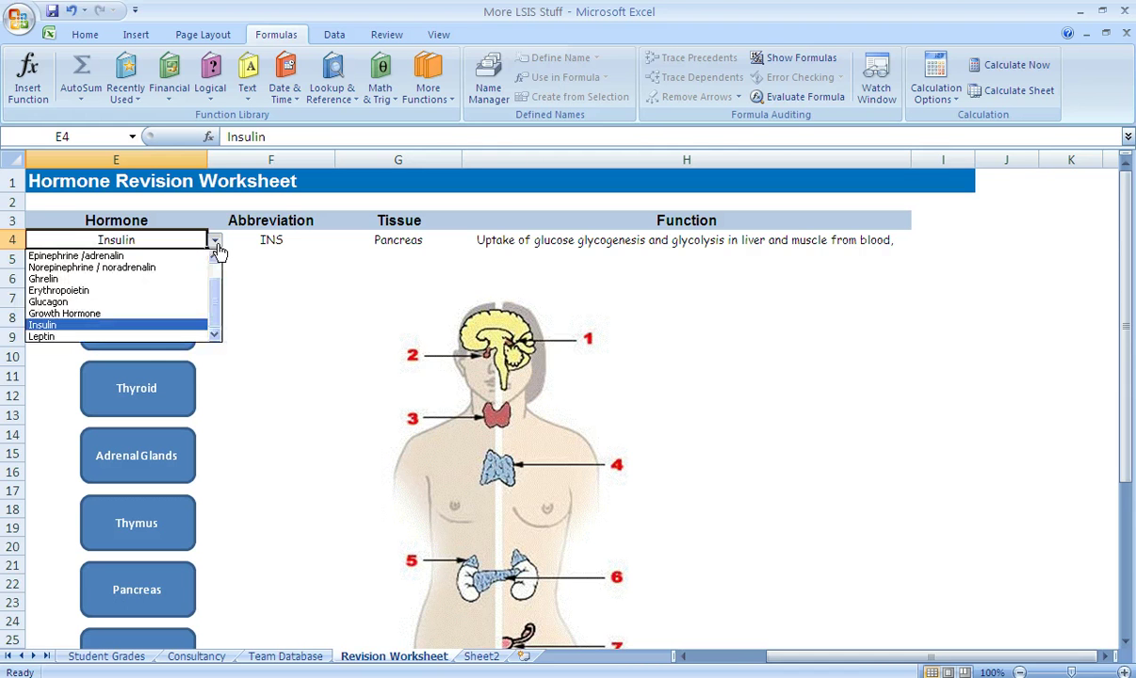
{"action": "left_click", "coordinate": [90, 278]}
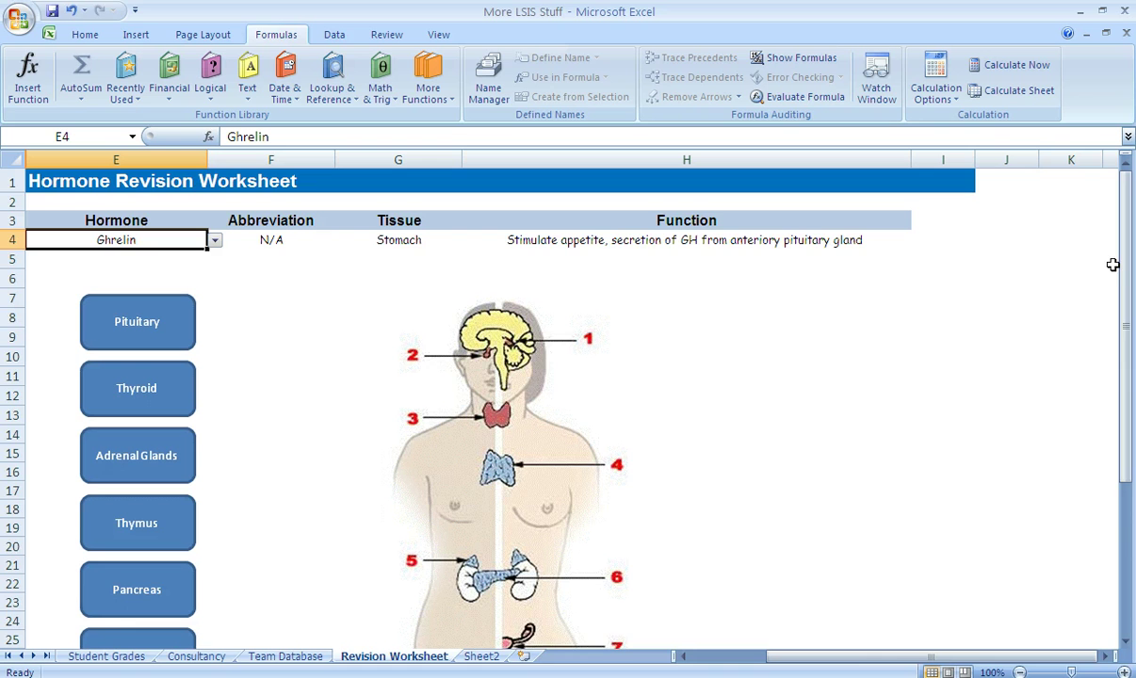
Step: Place the Pituitary, Thyroid, Adrenal Glands, Thymus and Pancreas labels on numbers 2, 3, 5, 4 and 6 of the body diagram
{"action": "left_click_drag", "start_coordinate": [1126, 265], "coordinate": [1128, 325]}
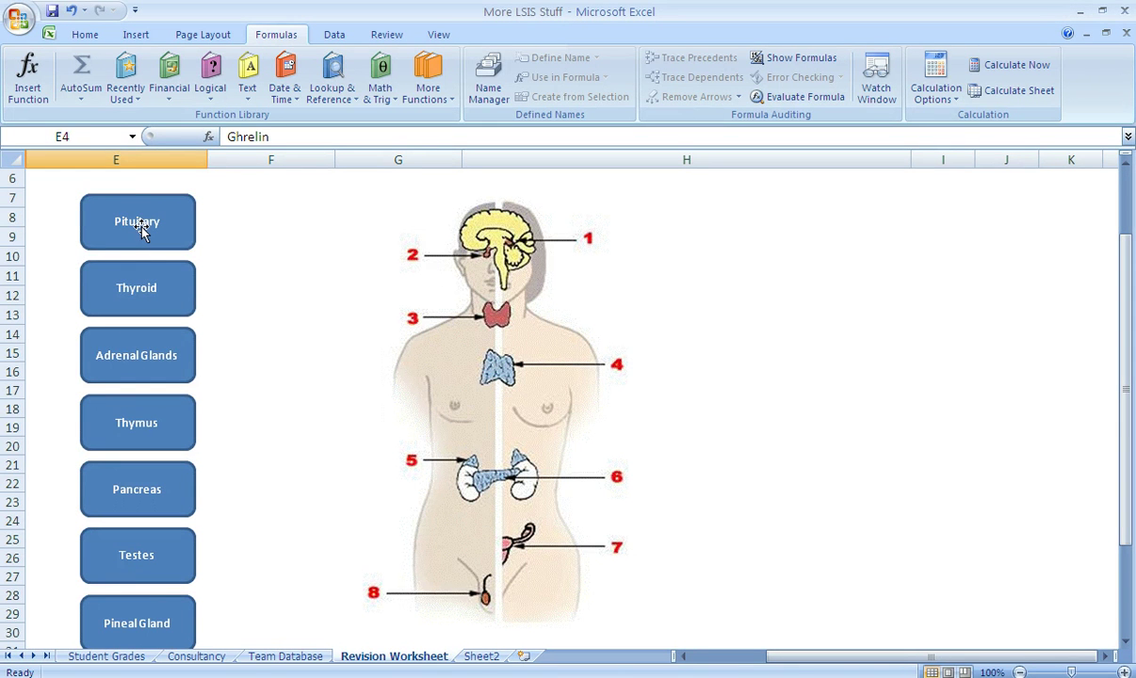
{"action": "left_click_drag", "start_coordinate": [141, 230], "coordinate": [369, 257]}
{"action": "left_click_drag", "start_coordinate": [167, 292], "coordinate": [390, 319]}
{"action": "left_click_drag", "start_coordinate": [162, 355], "coordinate": [396, 465]}
{"action": "left_click_drag", "start_coordinate": [171, 434], "coordinate": [691, 381]}
{"action": "left_click", "coordinate": [148, 507]}
{"action": "left_click_drag", "start_coordinate": [148, 506], "coordinate": [672, 497]}
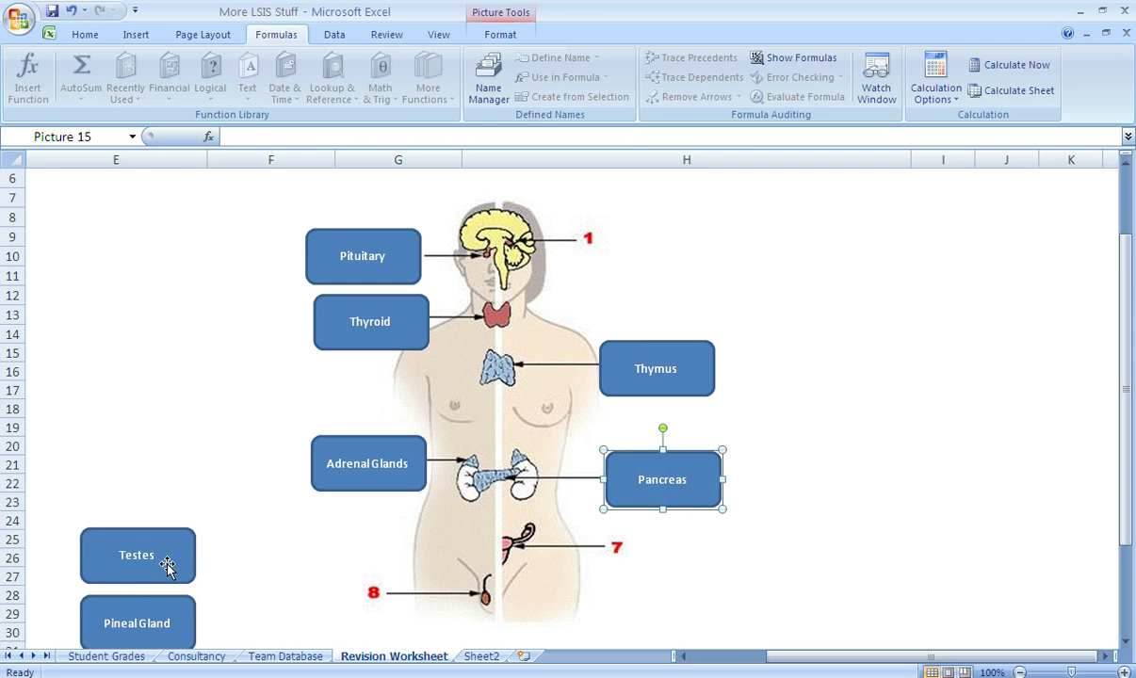
Step: Place the Testes label on number 8, the Pineal Gland label on 1 and the remaining label on 7 of the body diagram
{"action": "left_click_drag", "start_coordinate": [168, 563], "coordinate": [360, 592]}
{"action": "left_click_drag", "start_coordinate": [165, 633], "coordinate": [662, 243]}
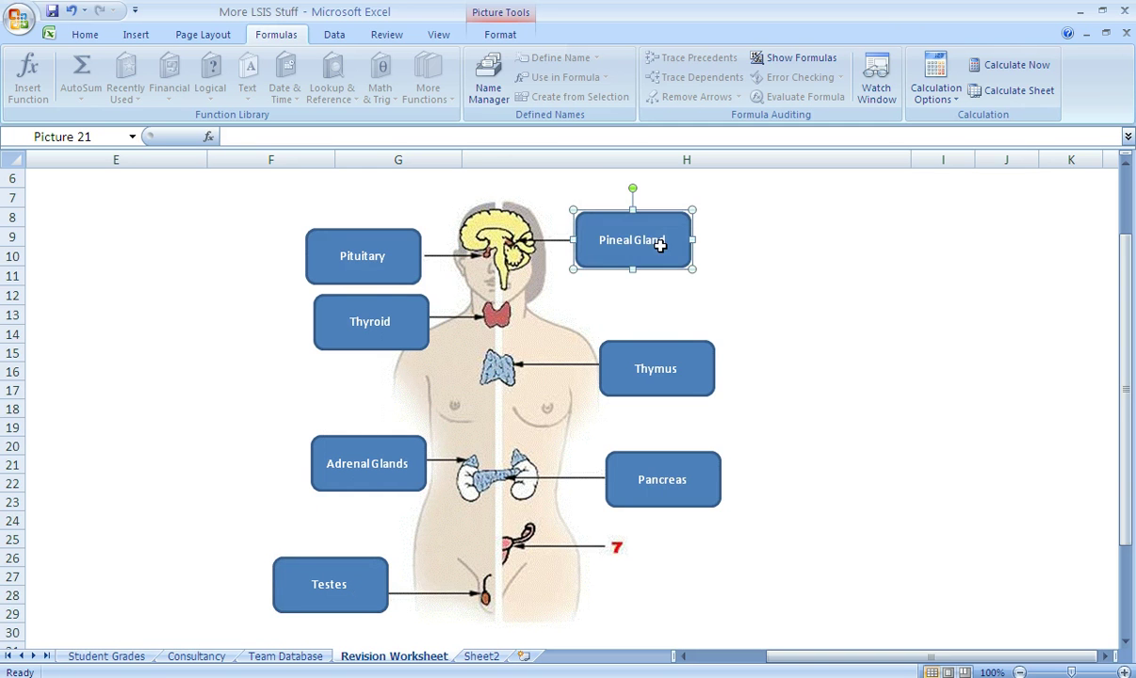
{"action": "left_click_drag", "start_coordinate": [1117, 405], "coordinate": [1117, 497]}
{"action": "left_click_drag", "start_coordinate": [170, 546], "coordinate": [691, 408]}
Step: Set the hormone in cell E4 of the revision table to Thyroxine
{"action": "left_click_drag", "start_coordinate": [1126, 452], "coordinate": [1122, 304]}
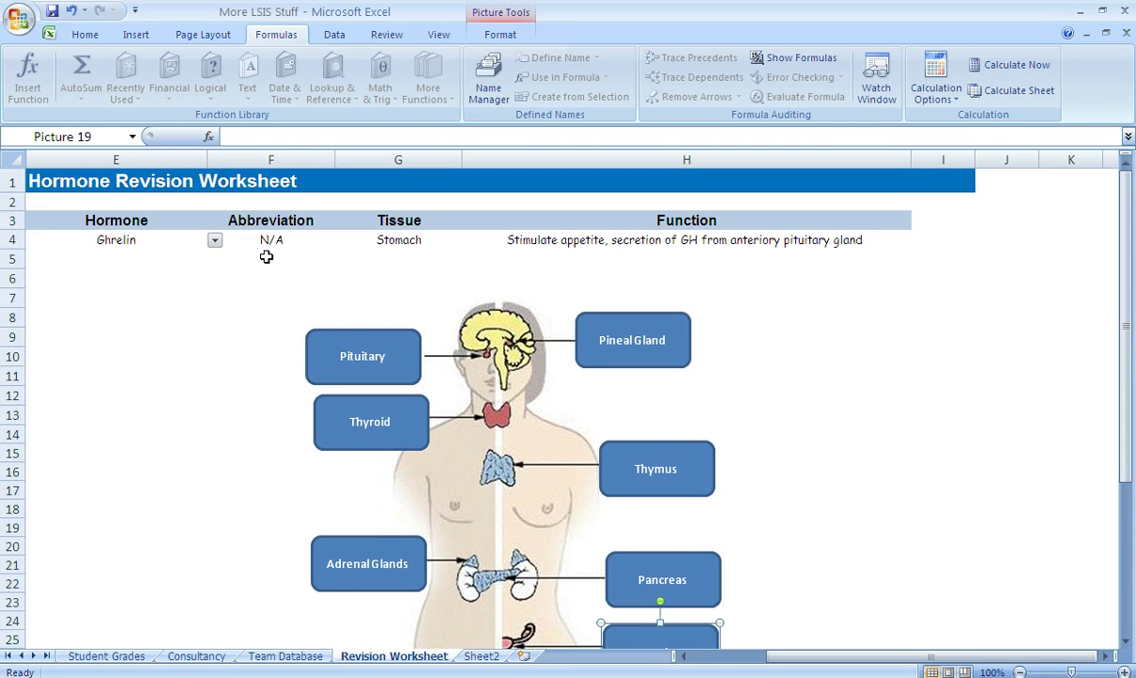
{"action": "left_click", "coordinate": [215, 243]}
{"action": "left_click_drag", "start_coordinate": [211, 293], "coordinate": [211, 282]}
{"action": "left_click", "coordinate": [142, 272]}
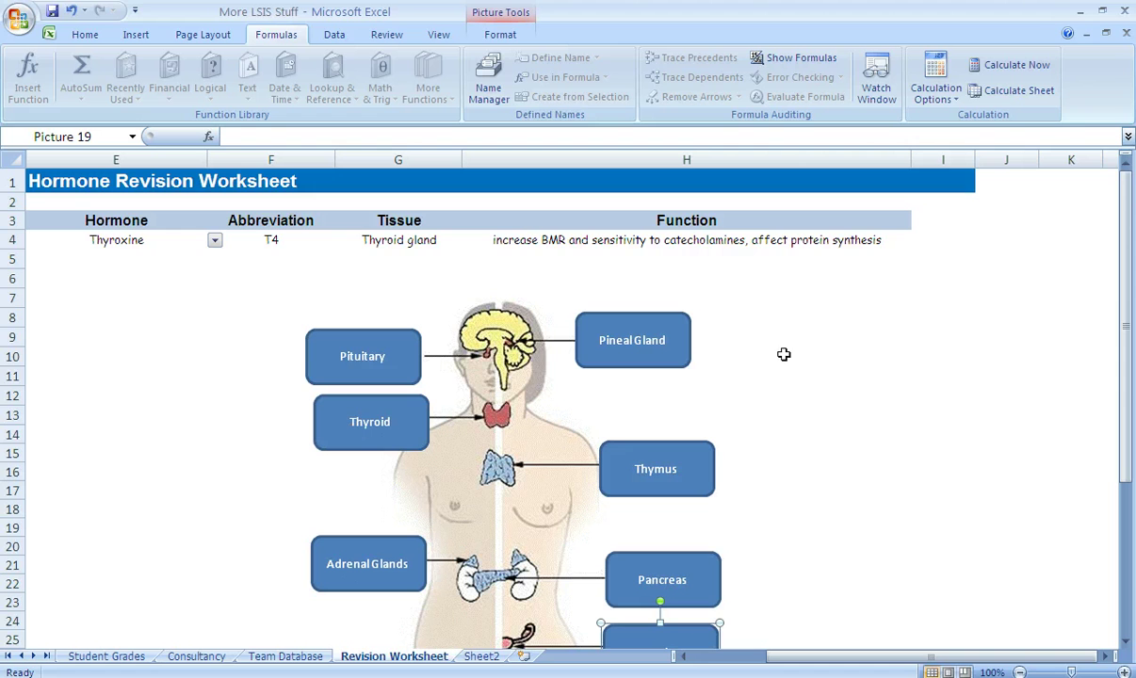
{"action": "left_click_drag", "start_coordinate": [1126, 305], "coordinate": [1126, 279]}
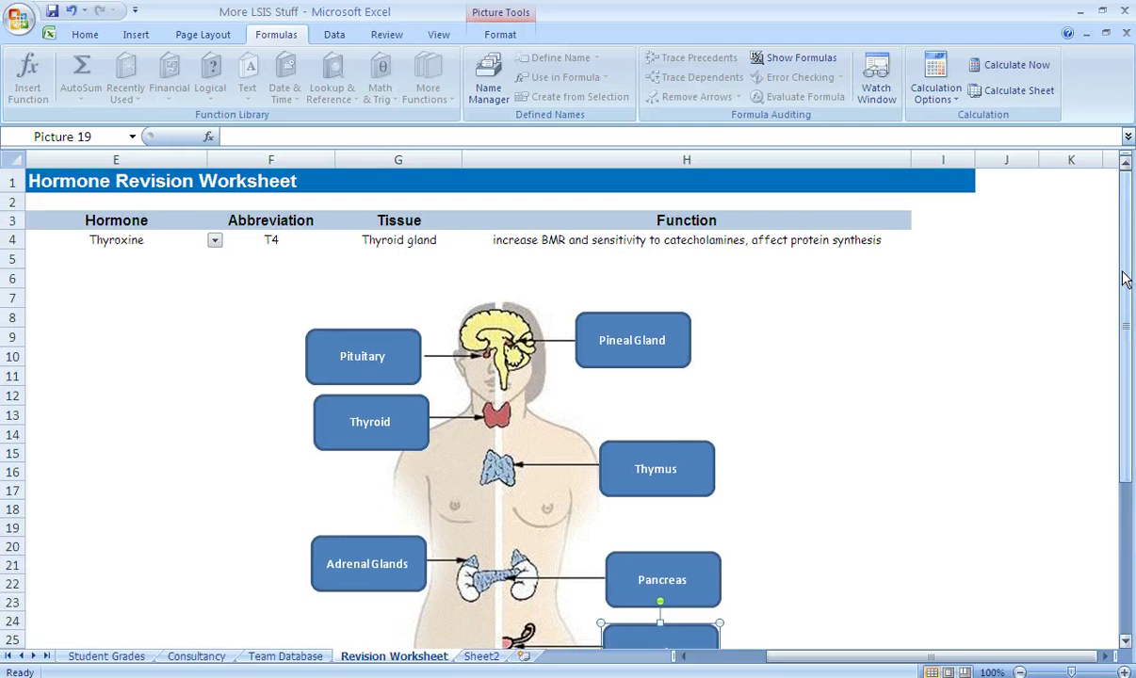